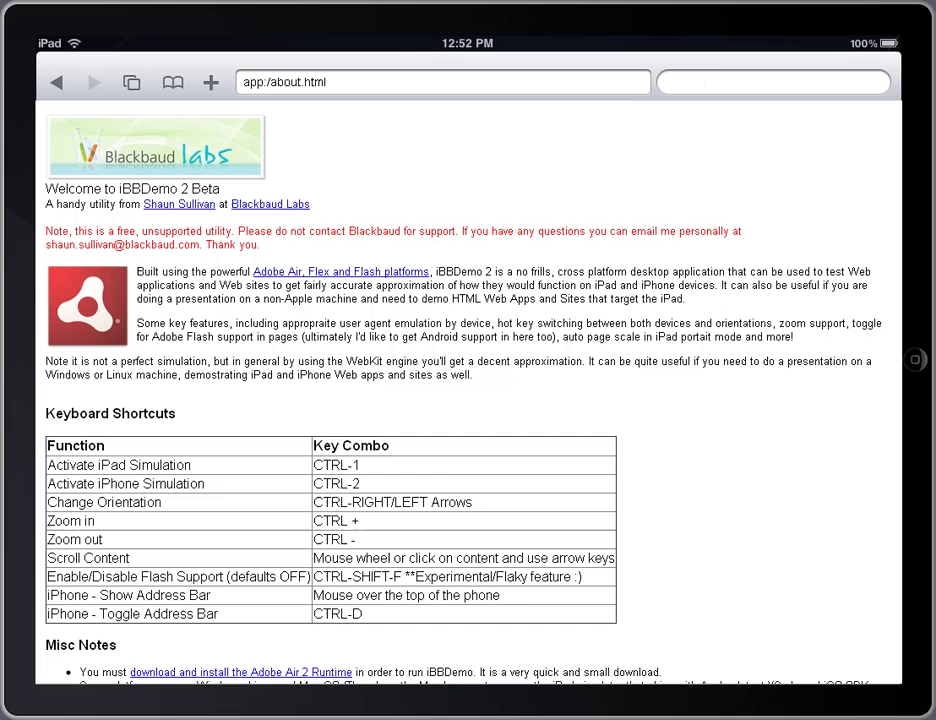
Search for 'gmail', open the Gmail result and read Style Campaign's '90% 550px - Preview' email
click(721, 81)
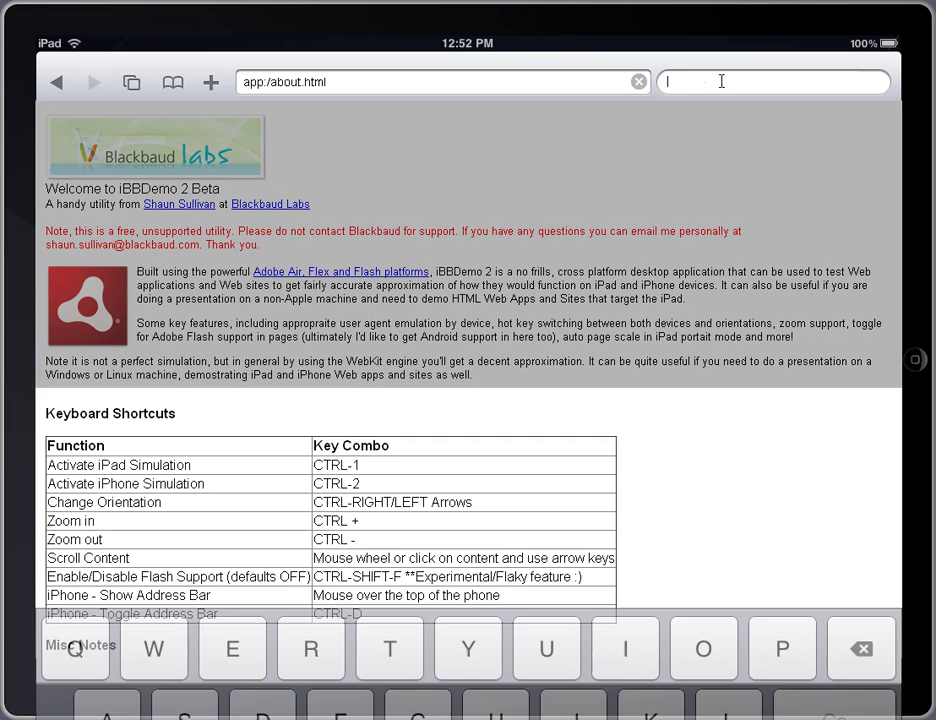
text(gmail)
key(Return)
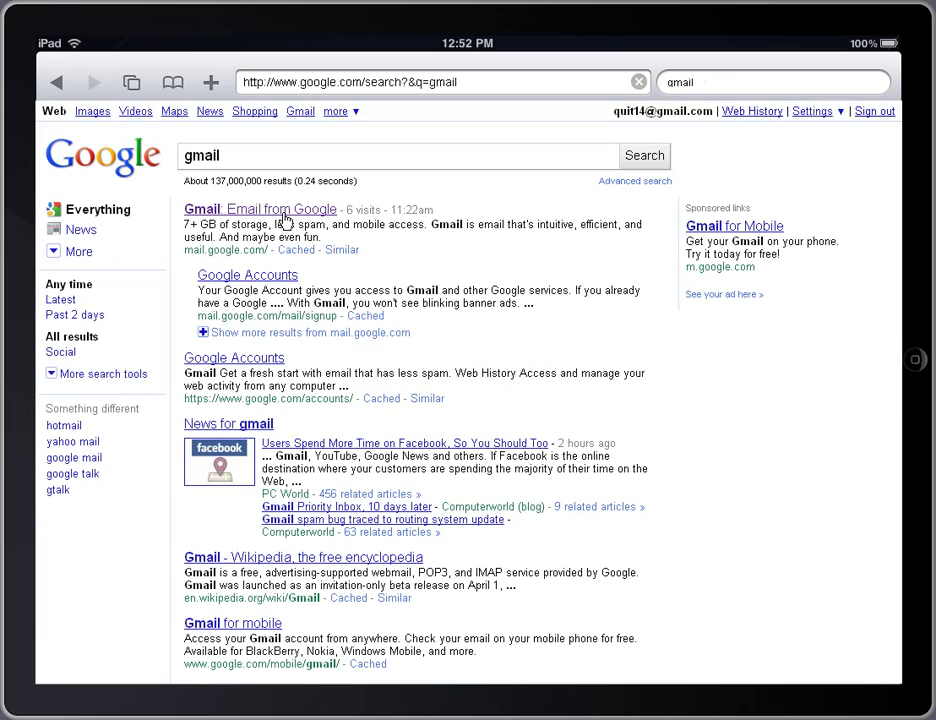
click(255, 212)
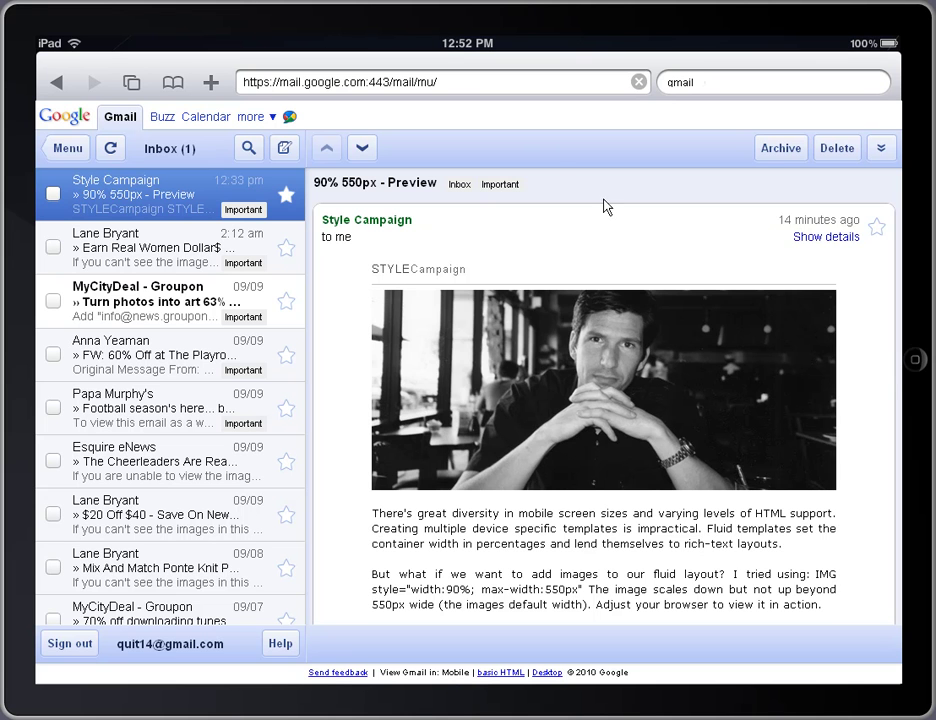
click(456, 82)
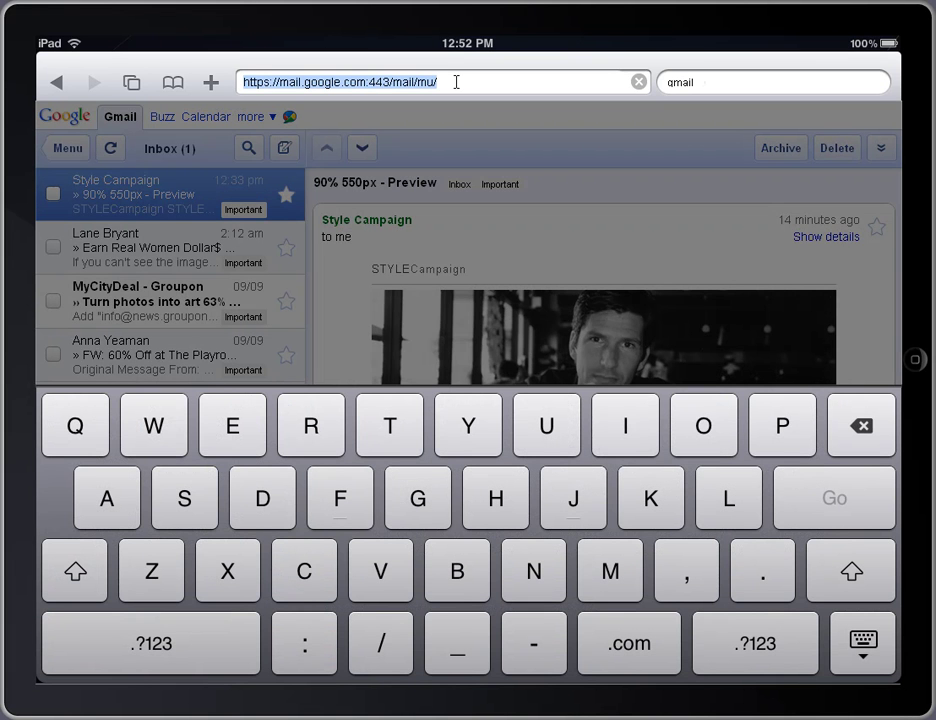
text(http://m.maccosmetics.com/mt/www.maccosmetics.com)
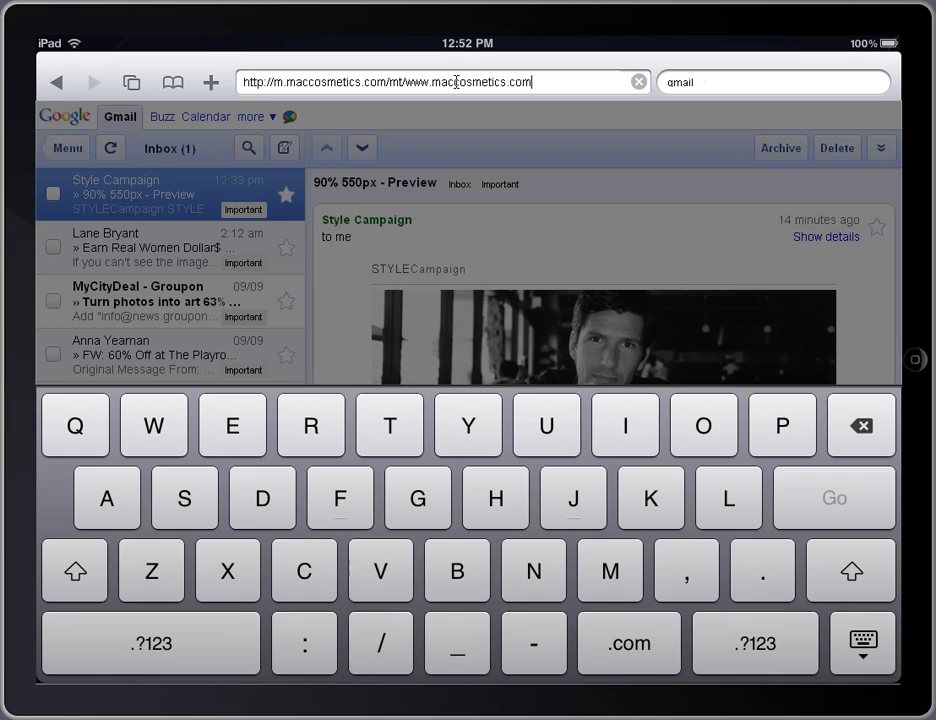
key(Return)
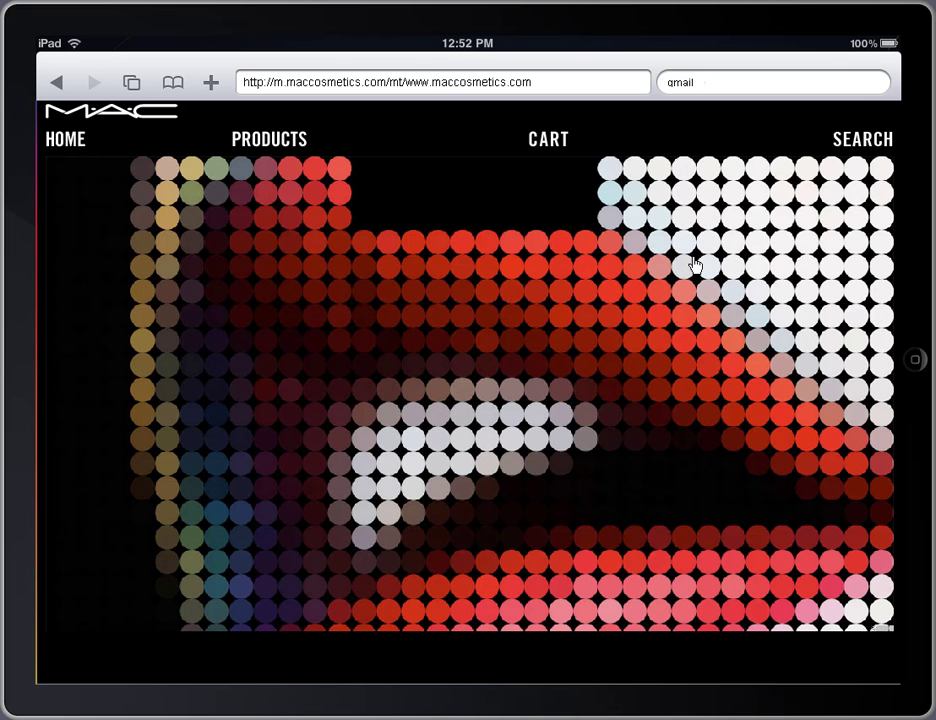
scroll(695, 263, down, 5)
scroll(695, 263, down, 3)
scroll(695, 263, down, 3)
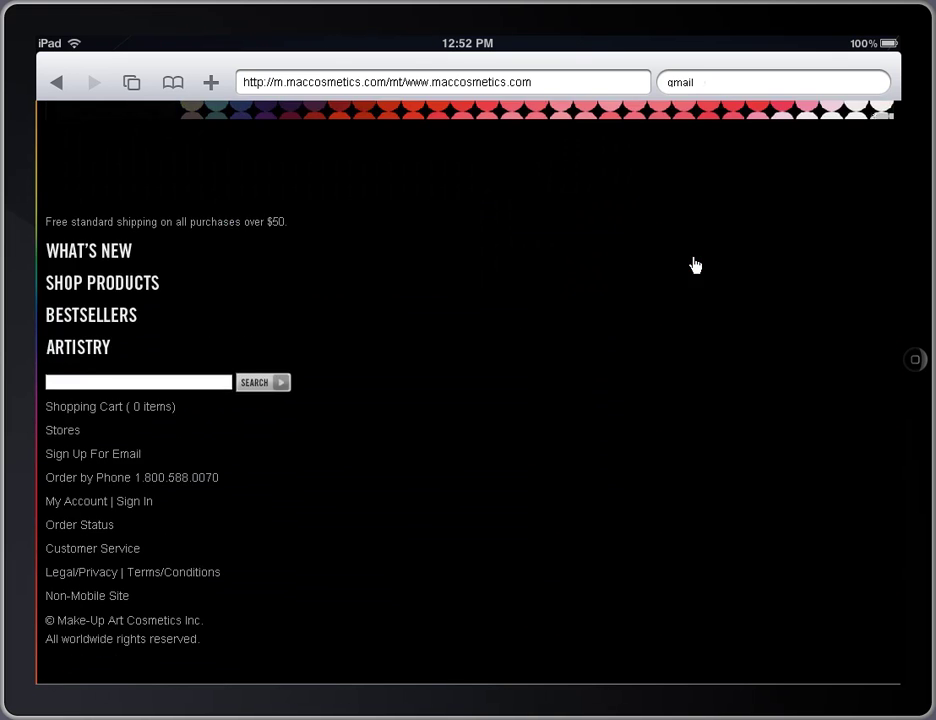
scroll(695, 263, up, 5)
scroll(695, 263, up, 3)
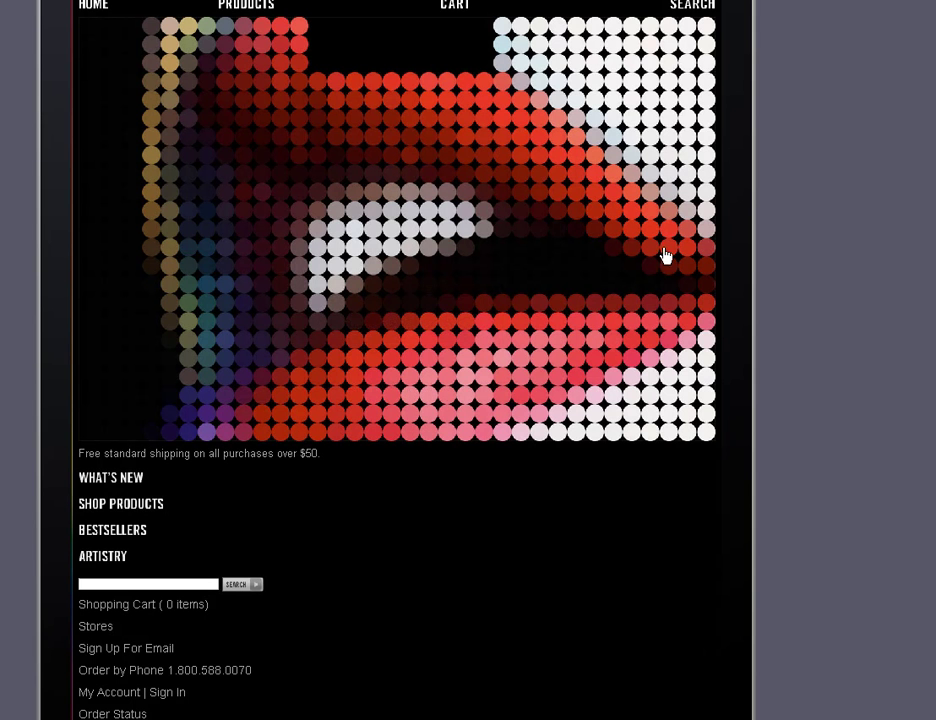
scroll(633, 265, down, 2)
scroll(461, 343, up, 2)
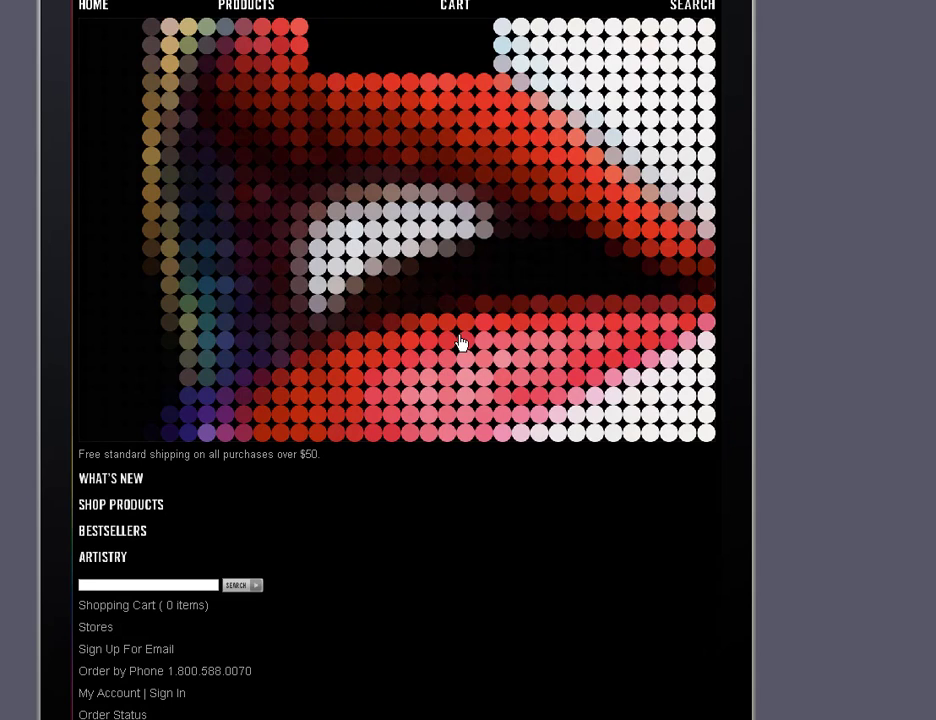
Switch the simulator to iPhone to view the MAC Cosmetics site in landscape
click(461, 343)
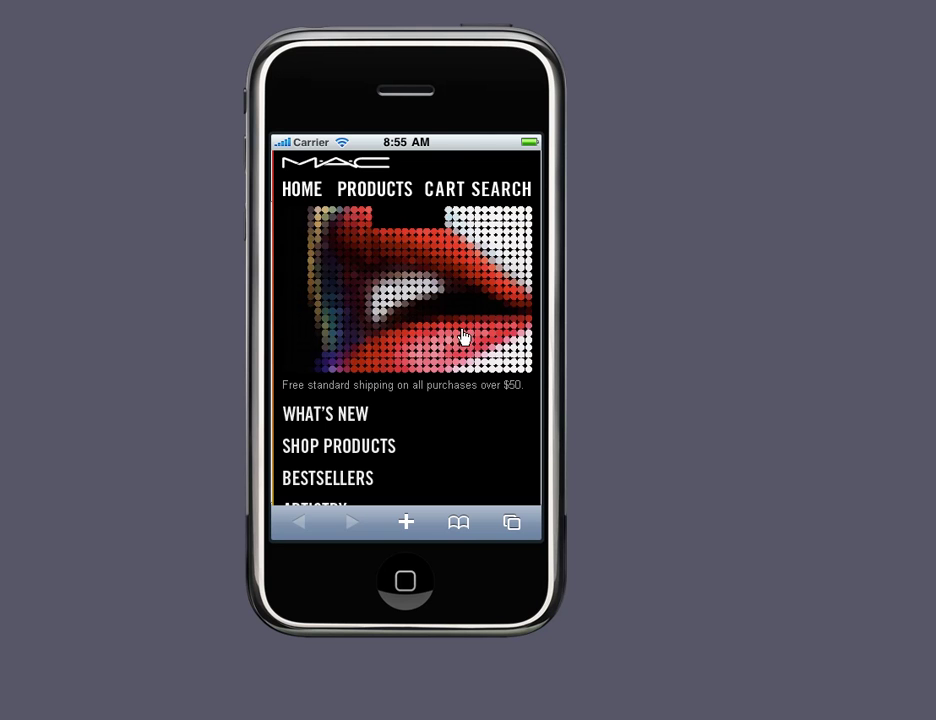
scroll(460, 338, down, 5)
scroll(463, 337, up, 5)
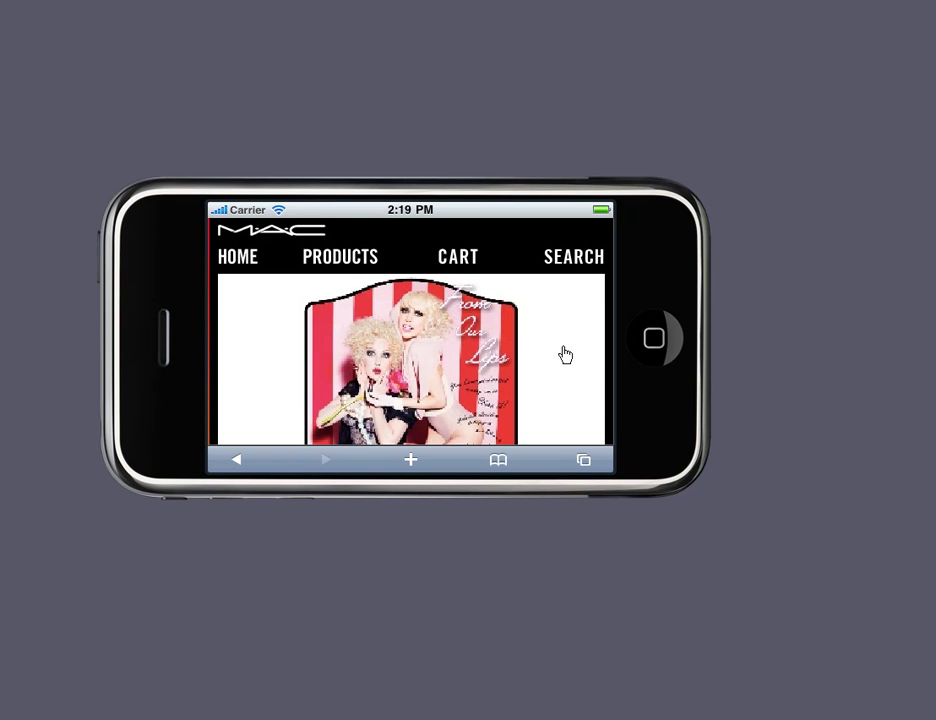
scroll(560, 350, down, 5)
scroll(542, 345, up, 3)
scroll(542, 348, up, 3)
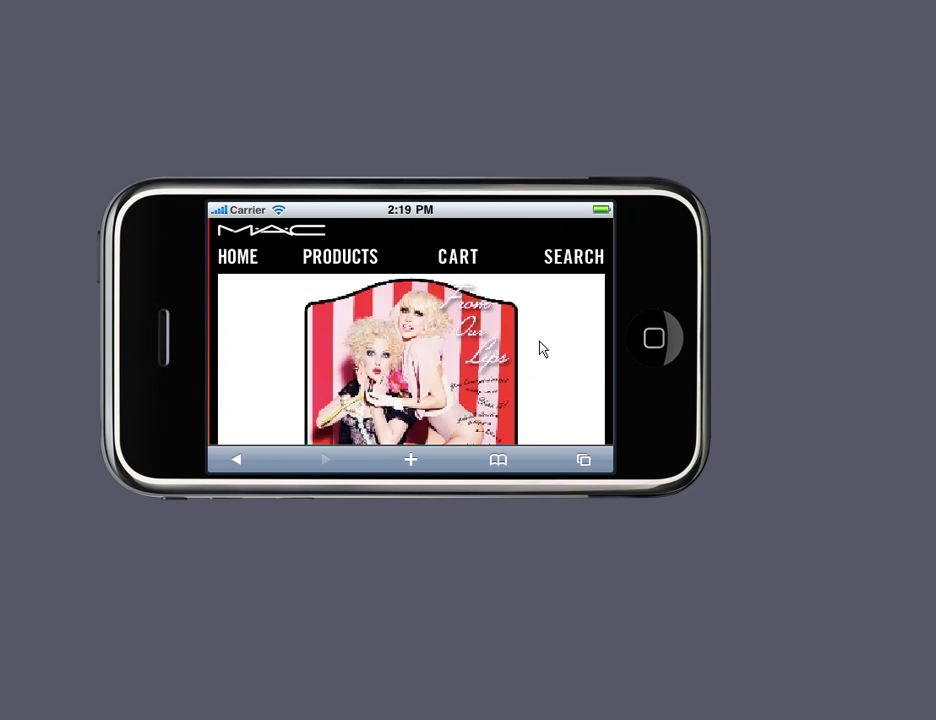